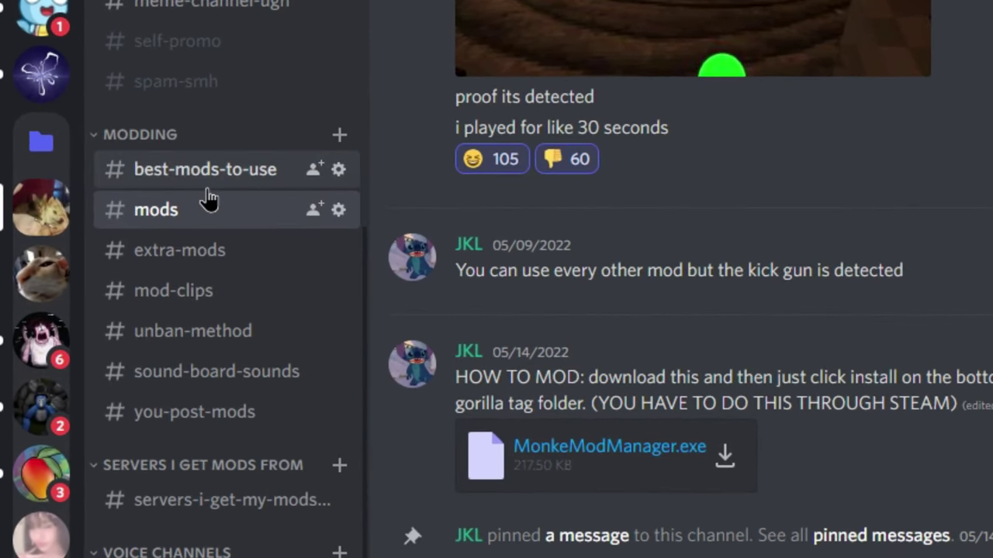
- Download MonkeModManager.exe from the best-mods-to-use channel, accepting the download warning, and launch it from the gorilla tag videos folder
{"action": "left_click", "coordinate": [223, 181]}
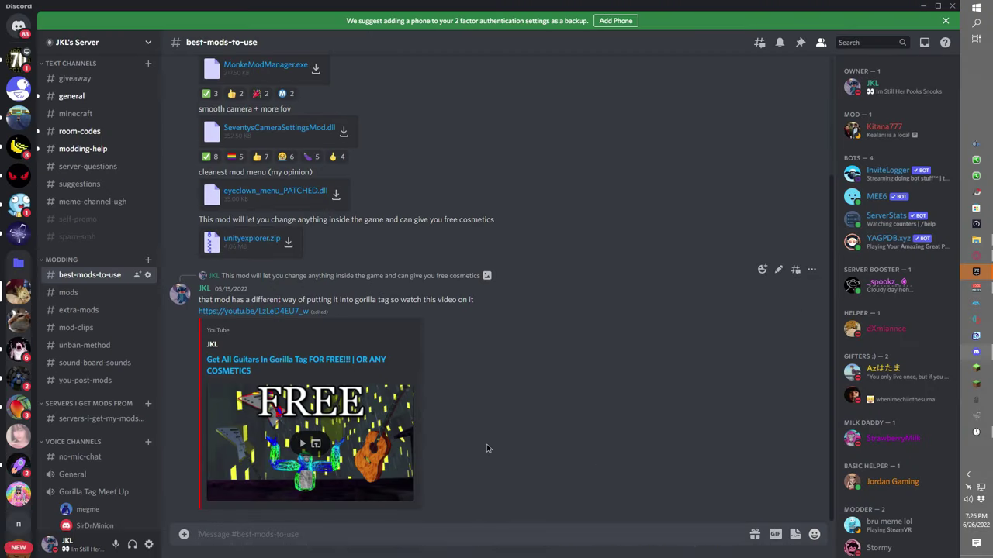
{"action": "scroll", "coordinate": [487, 448], "scroll_direction": "up", "scroll_amount": 3}
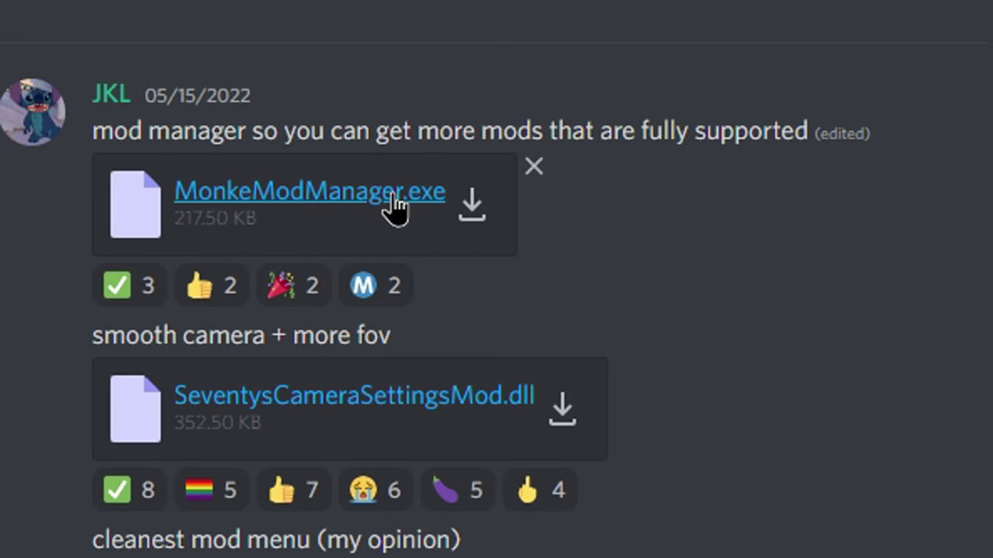
{"action": "left_click", "coordinate": [292, 228]}
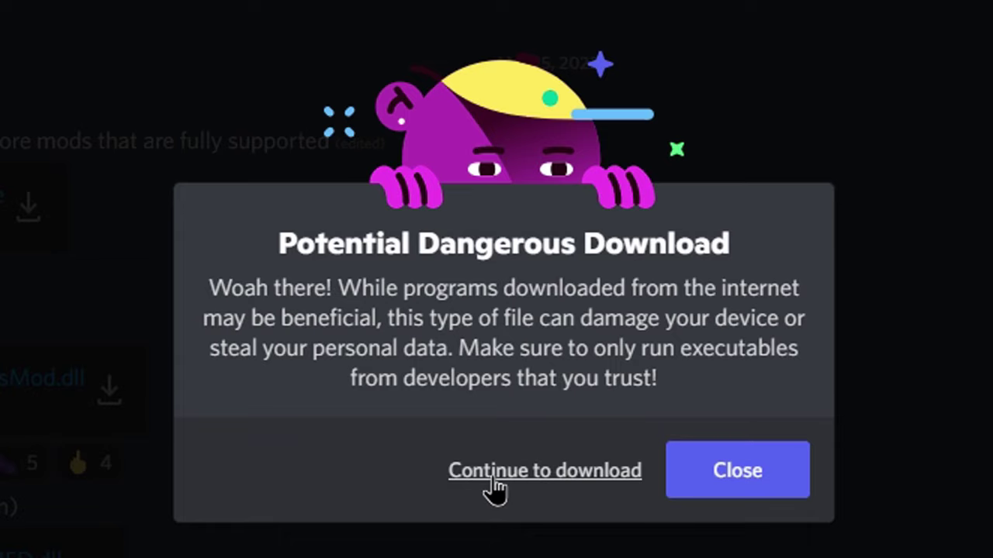
{"action": "left_click", "coordinate": [491, 474]}
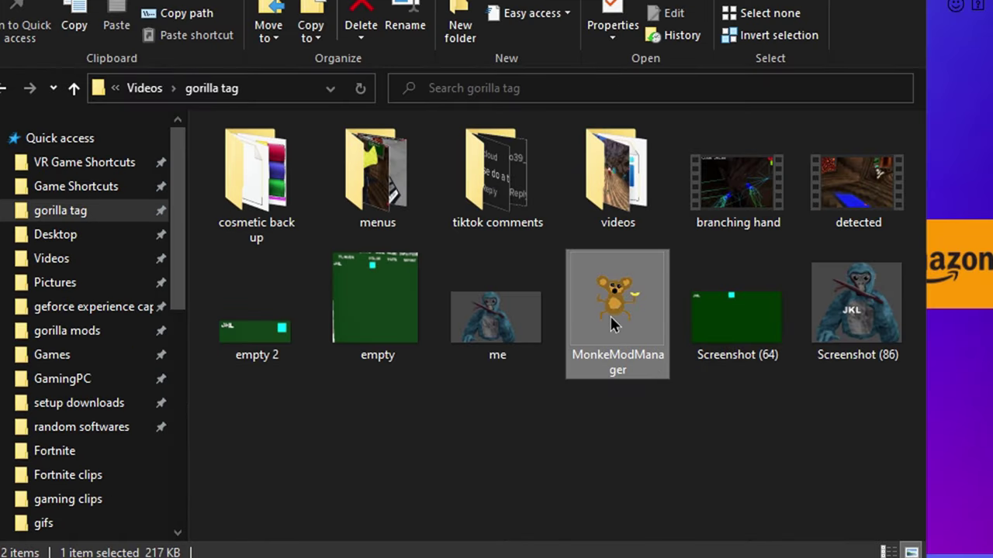
{"action": "double_click", "coordinate": [613, 324]}
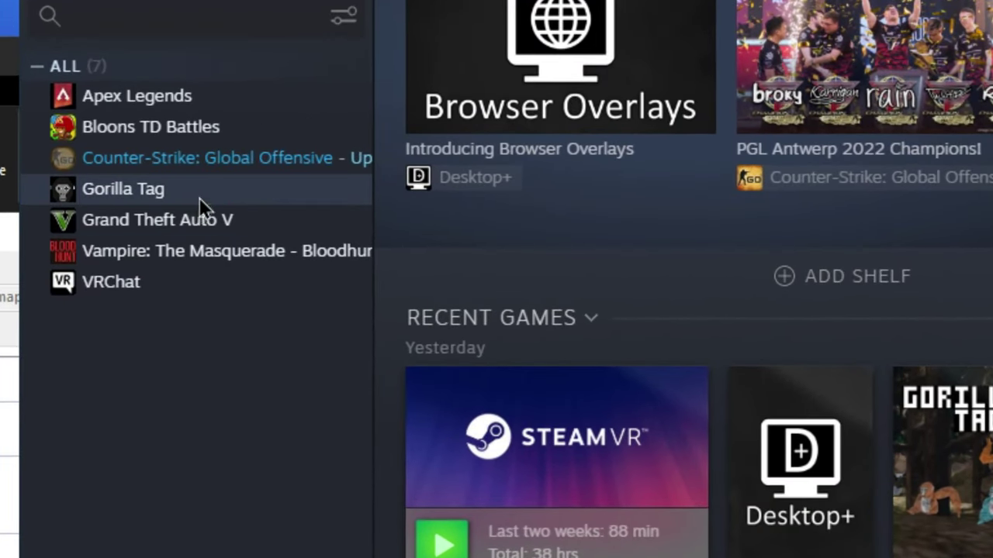
- Browse Gorilla Tag's local files from the Steam library and copy the path of its installation folder
{"action": "right_click", "coordinate": [199, 204]}
{"action": "mouse_move", "coordinate": [260, 330]}
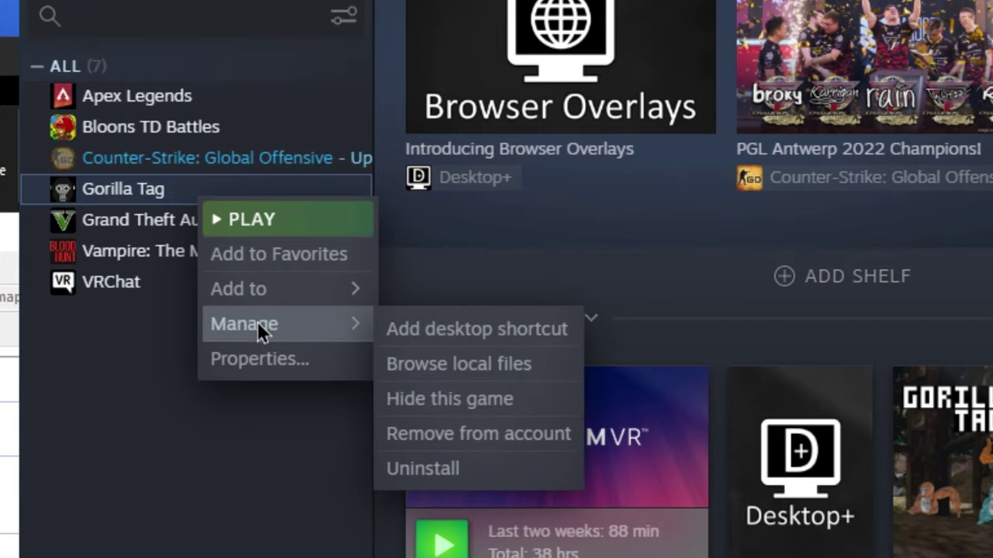
{"action": "left_click", "coordinate": [463, 363]}
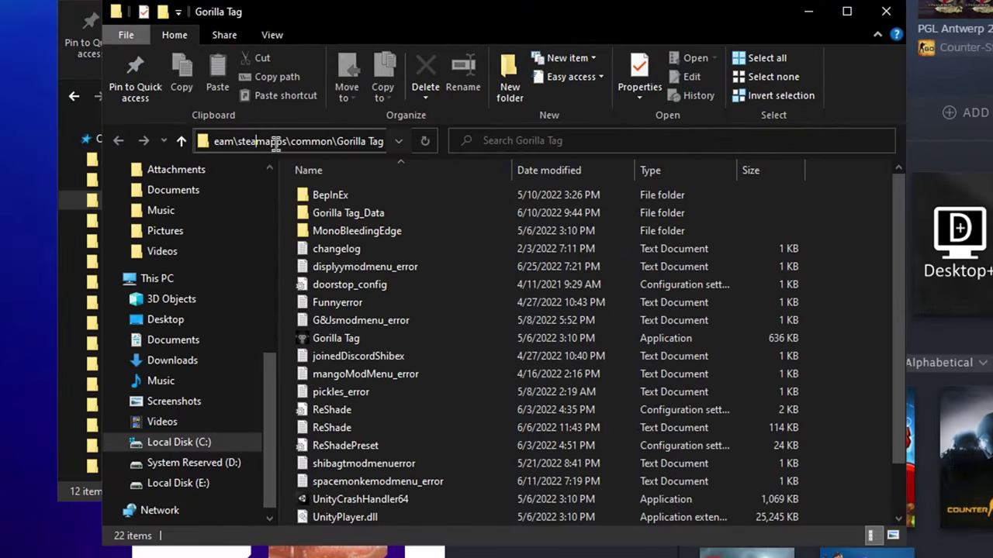
{"action": "left_click", "coordinate": [5, 243]}
{"action": "key", "text": "ctrl+c"}
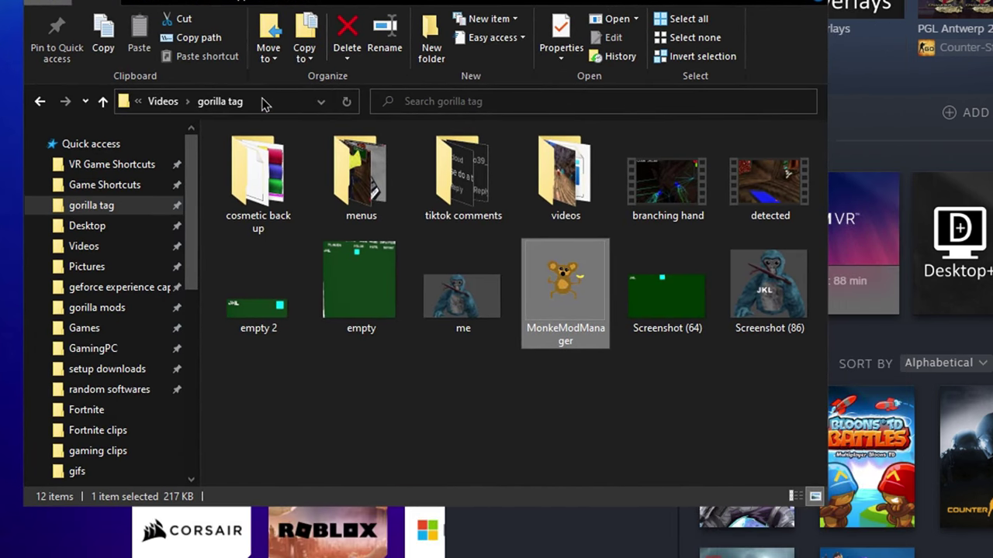
- Replace the path of the gorilla tag videos folder with the copied path to go to the game's installation folder
{"action": "double_click", "coordinate": [262, 105]}
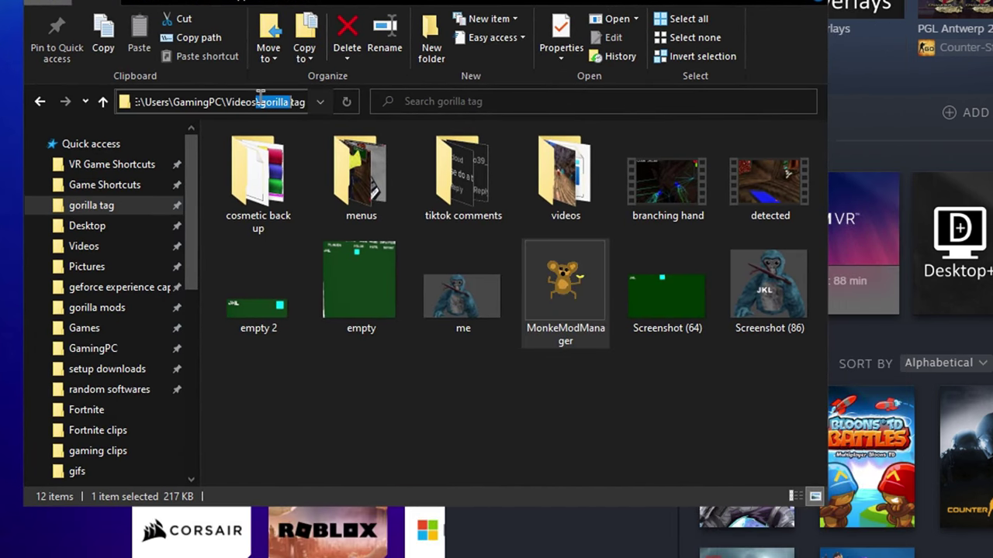
{"action": "left_click", "coordinate": [270, 103]}
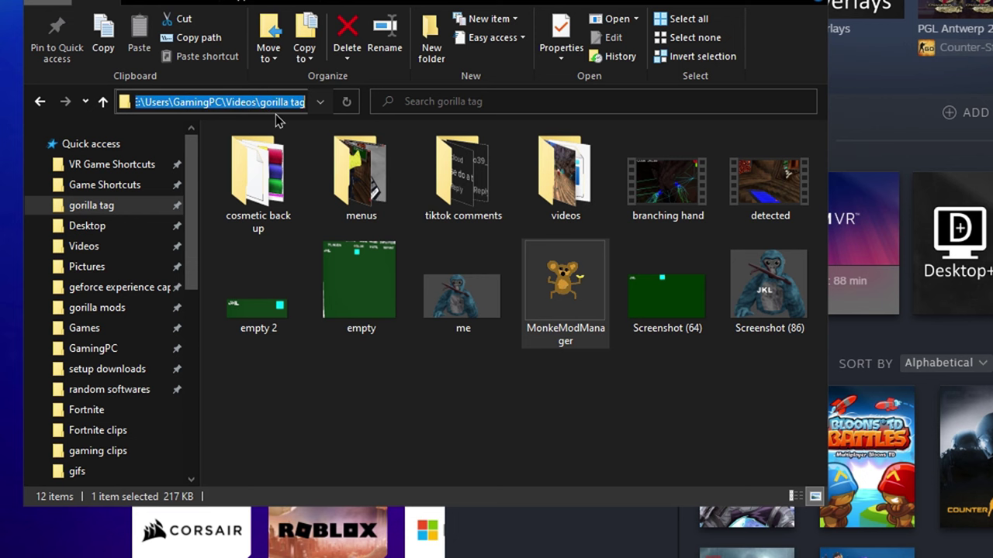
{"action": "key", "text": "ctrl+v"}
{"action": "key", "text": "Return"}
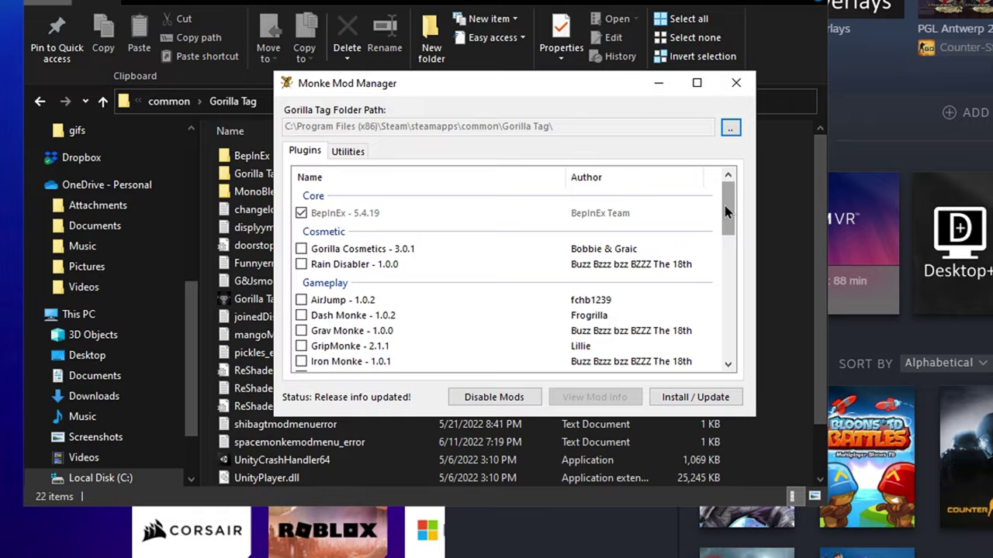
- Install the Computer Interface, Newtonsoft.JSON, TMPLoader and Utilla libraries with Monke Mod Manager
{"action": "left_click_drag", "start_coordinate": [725, 205], "coordinate": [710, 349]}
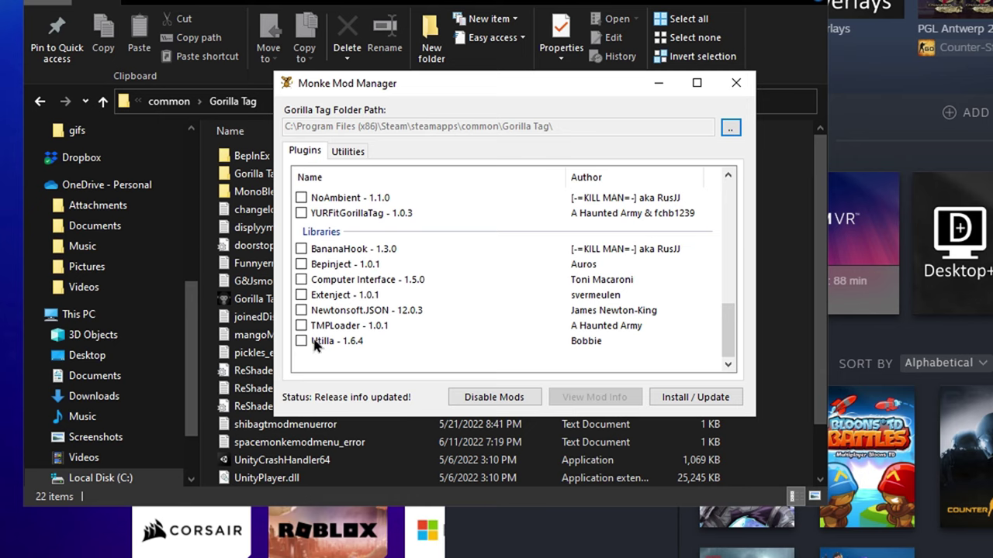
{"action": "left_click", "coordinate": [300, 280]}
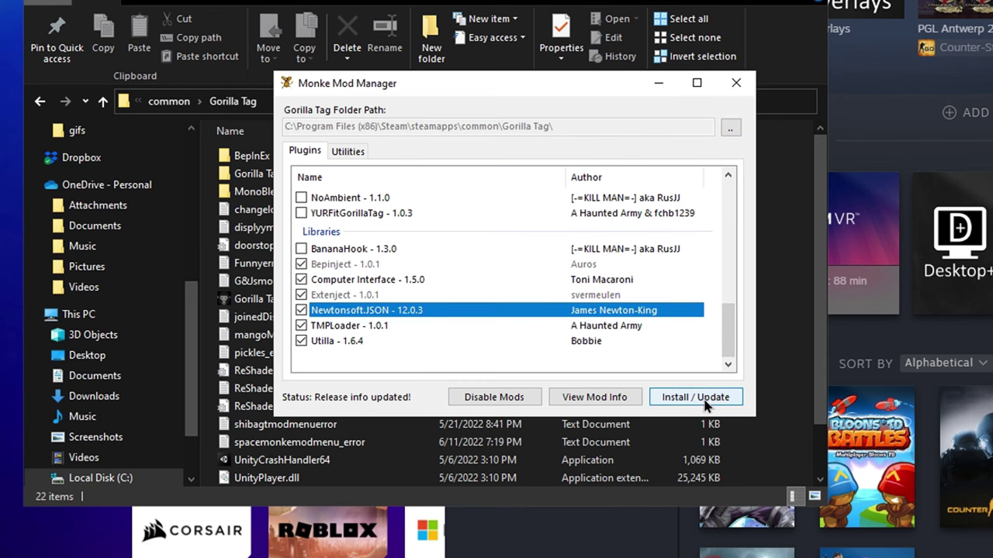
{"action": "left_click", "coordinate": [695, 397]}
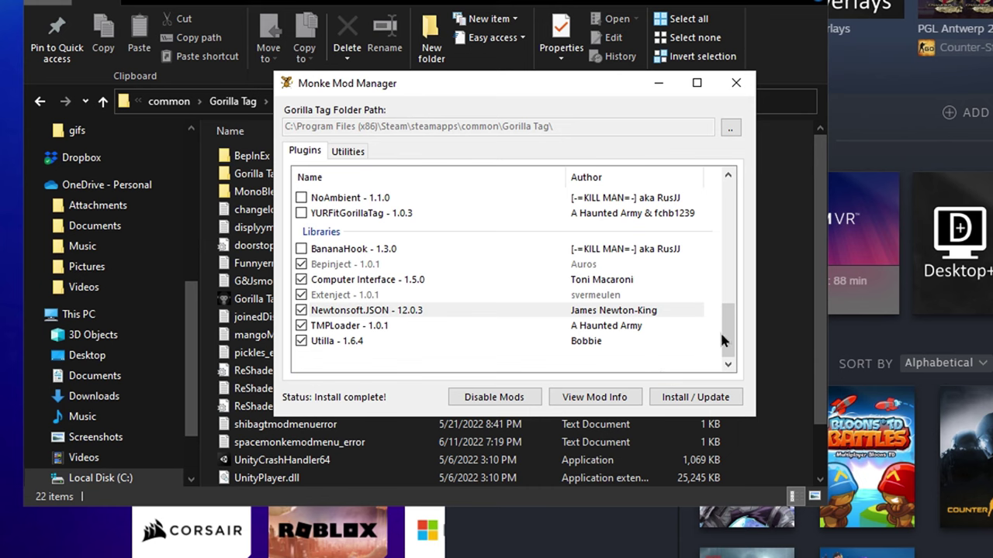
{"action": "mouse_move", "coordinate": [721, 337]}
{"action": "left_mouse_down"}
{"action": "mouse_move", "coordinate": [732, 311]}
{"action": "mouse_move", "coordinate": [729, 198]}
{"action": "mouse_move", "coordinate": [718, 222]}
{"action": "mouse_move", "coordinate": [709, 205]}
{"action": "mouse_move", "coordinate": [725, 218]}
{"action": "mouse_move", "coordinate": [727, 341]}
{"action": "left_mouse_up"}
{"action": "left_click", "coordinate": [714, 398]}
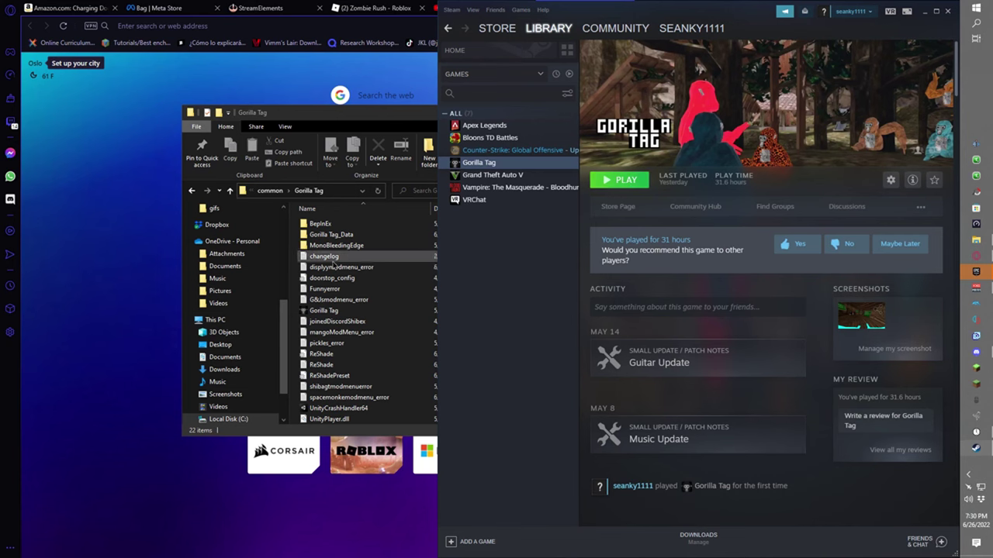
- Switch to Steam and browse the local files of Gorilla Tag again
{"action": "left_click", "coordinate": [301, 264]}
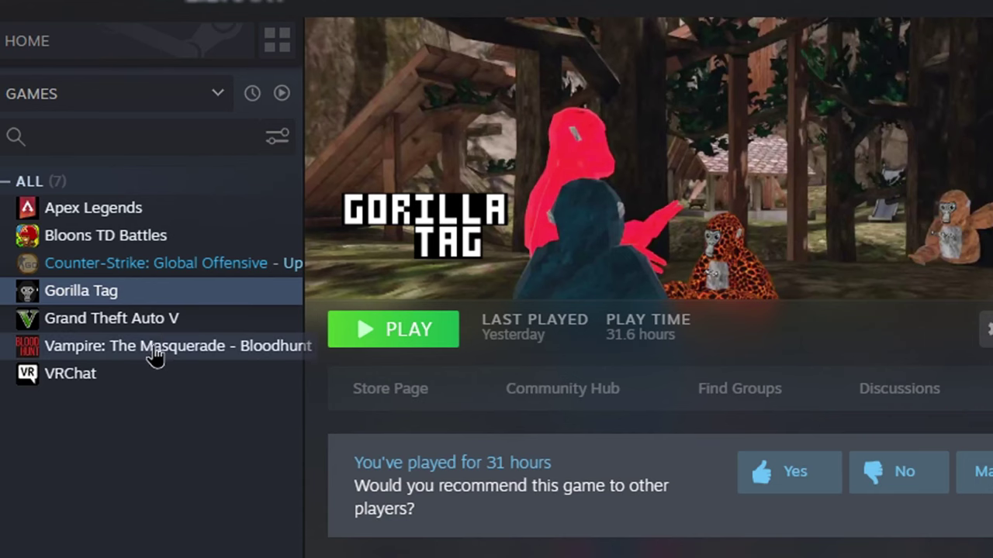
{"action": "right_click", "coordinate": [518, 169]}
{"action": "mouse_move", "coordinate": [266, 412]}
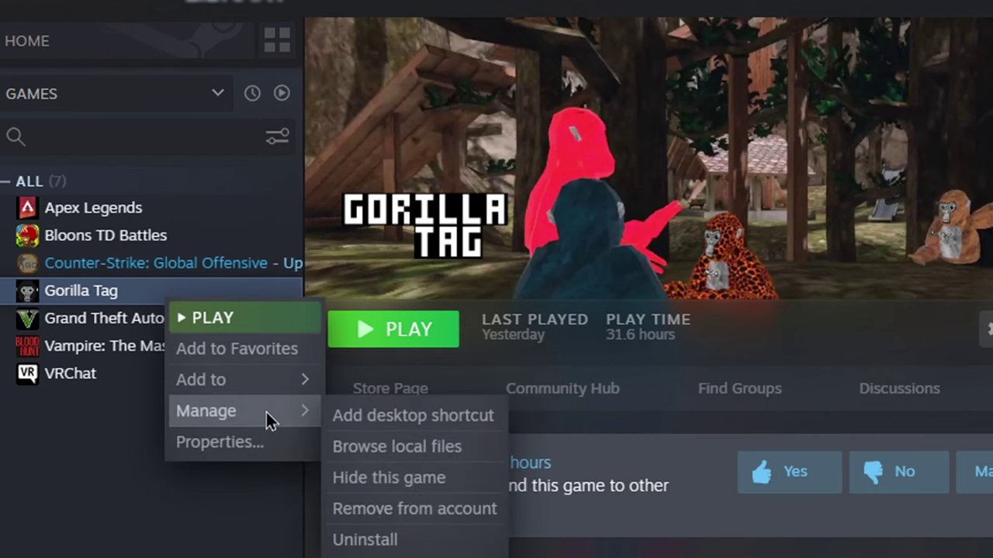
{"action": "left_click", "coordinate": [415, 456]}
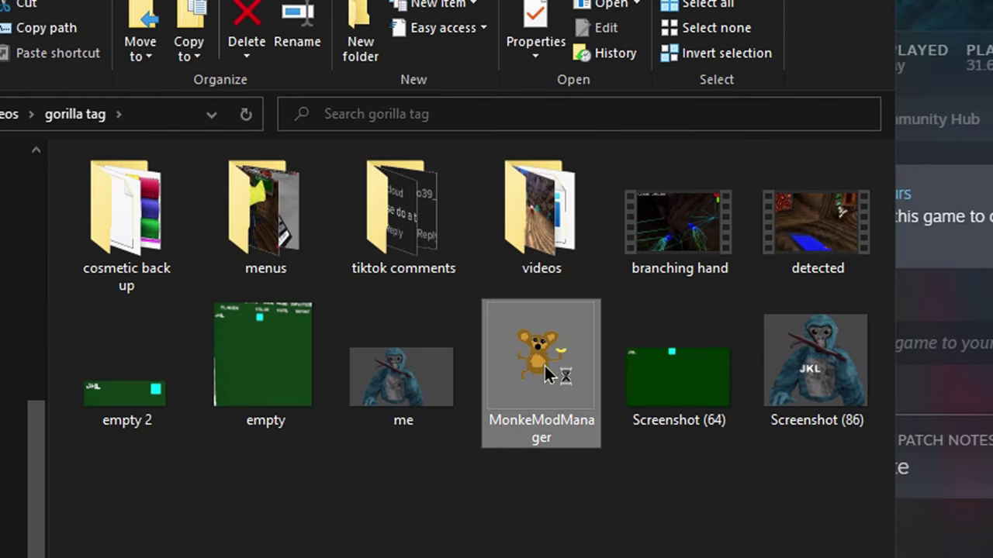
- Launch MonkeModManager from the gorilla tag videos folder and open the game folder through its utilities
{"action": "double_click", "coordinate": [543, 364]}
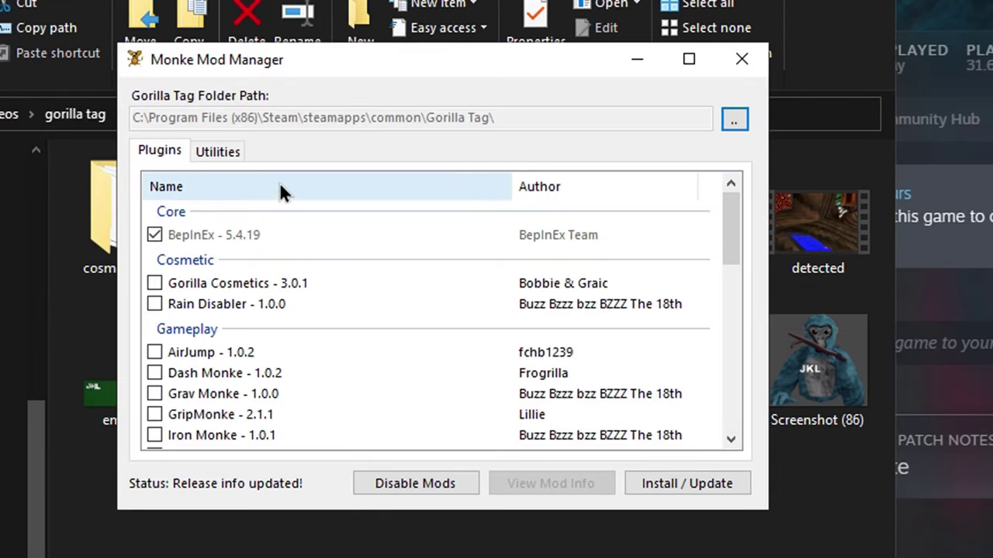
{"action": "left_click", "coordinate": [214, 151]}
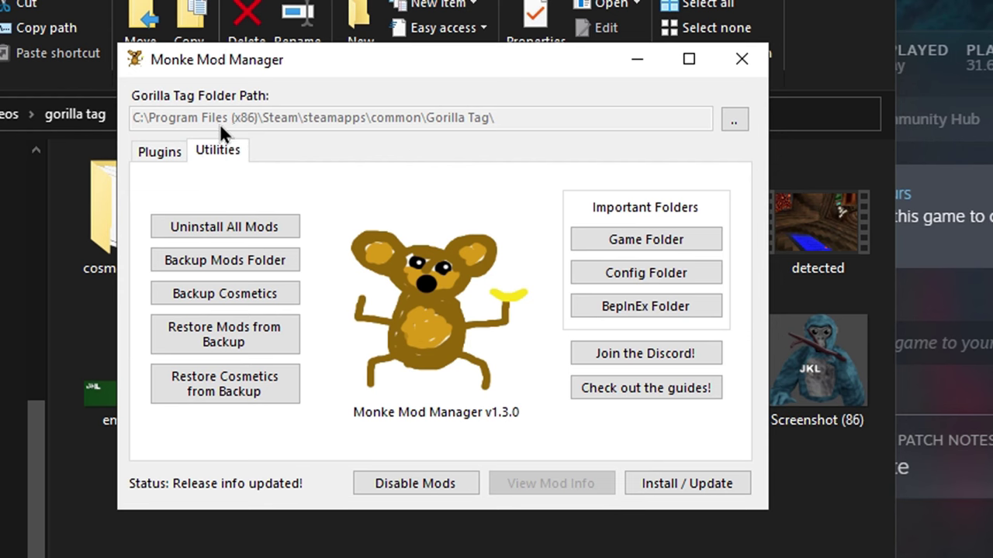
{"action": "left_click", "coordinate": [655, 273]}
{"action": "left_click", "coordinate": [646, 242]}
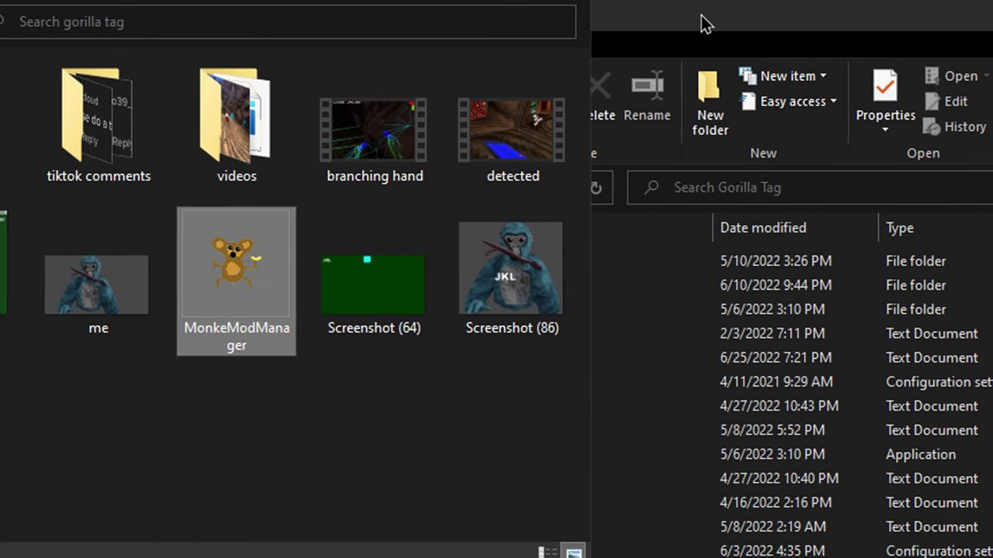
- Open the plugins folder inside BepInEx and highlight the DisplyyPaidMenu_V3.dll and SeventysCameraSettingsMod.dll files
{"action": "left_click_drag", "start_coordinate": [700, 24], "coordinate": [801, 26]}
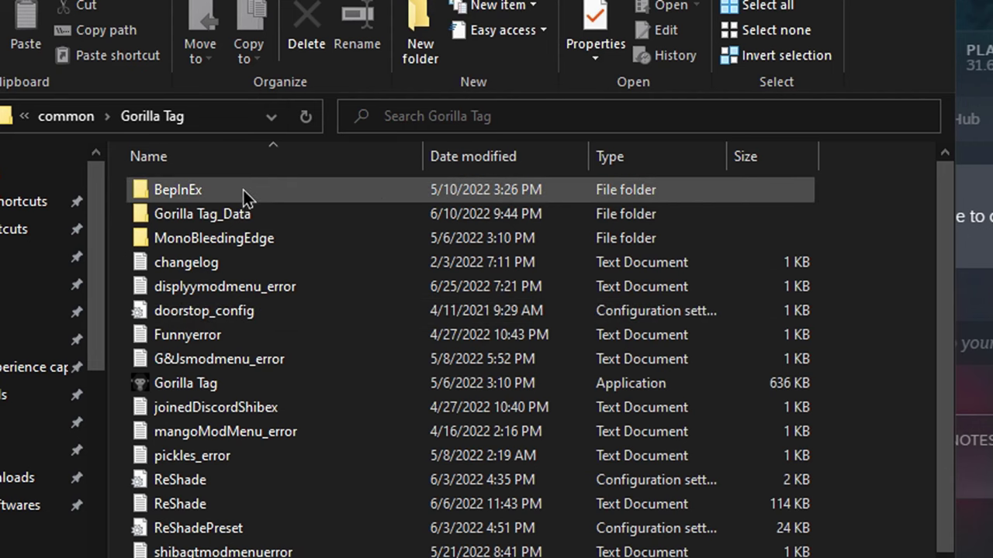
{"action": "mouse_move", "coordinate": [171, 195]}
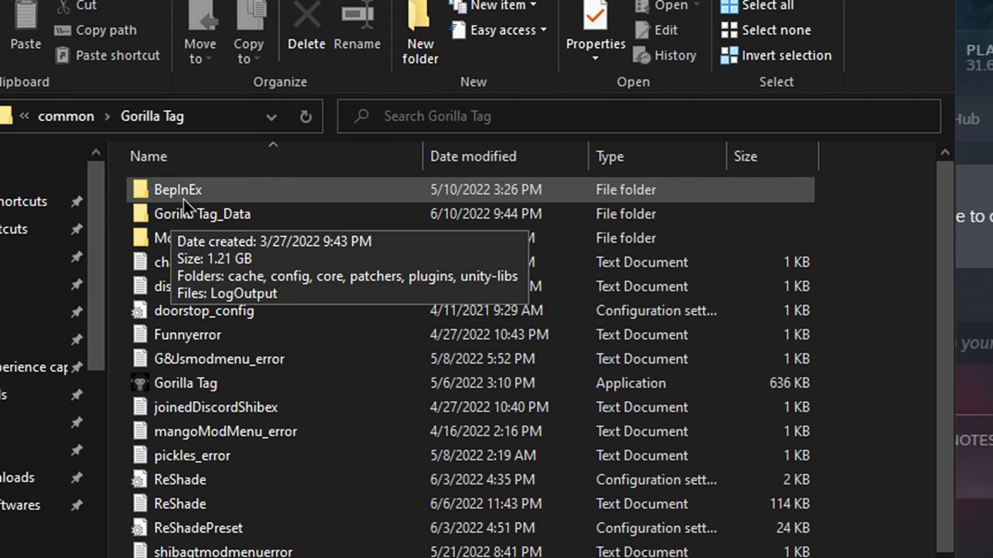
{"action": "double_click", "coordinate": [190, 193]}
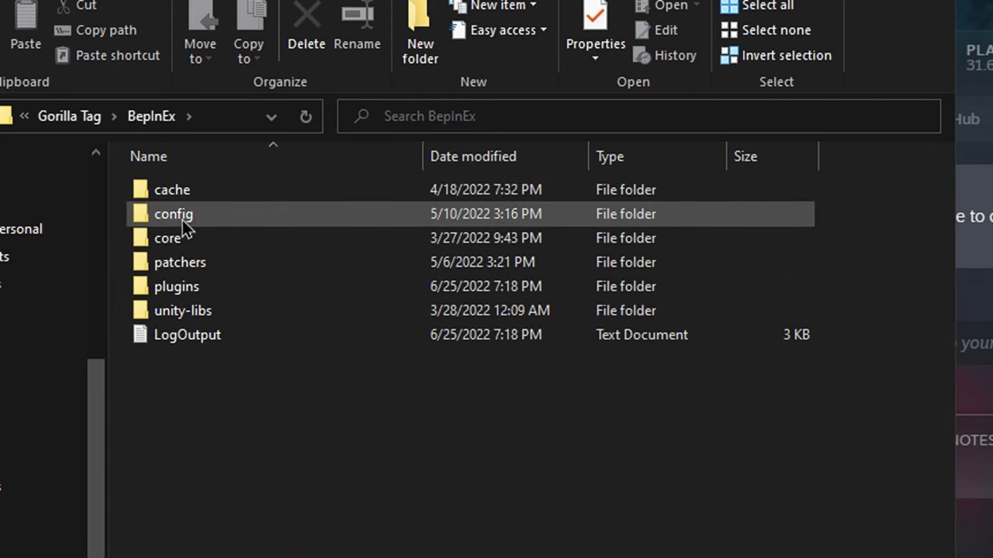
{"action": "double_click", "coordinate": [202, 289]}
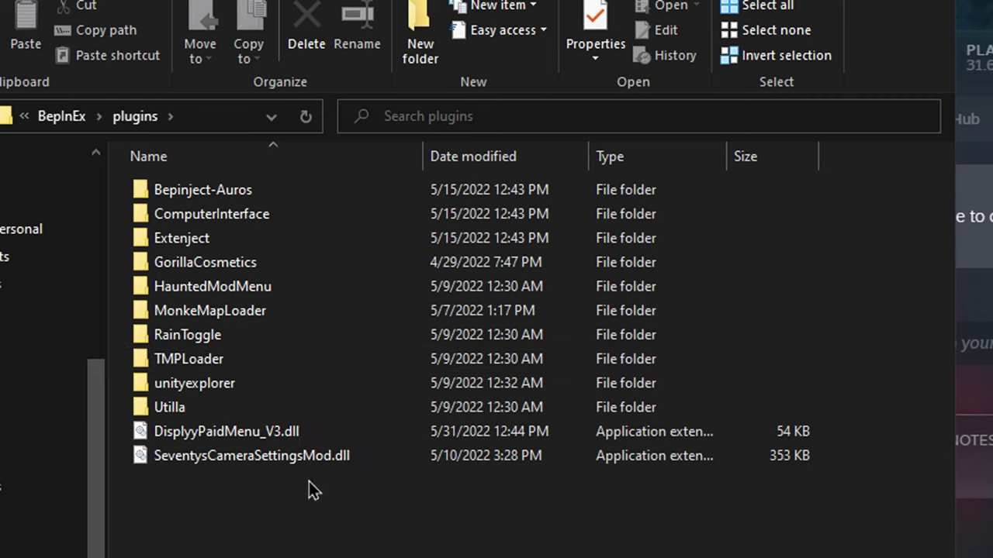
{"action": "left_click_drag", "start_coordinate": [314, 490], "coordinate": [283, 442]}
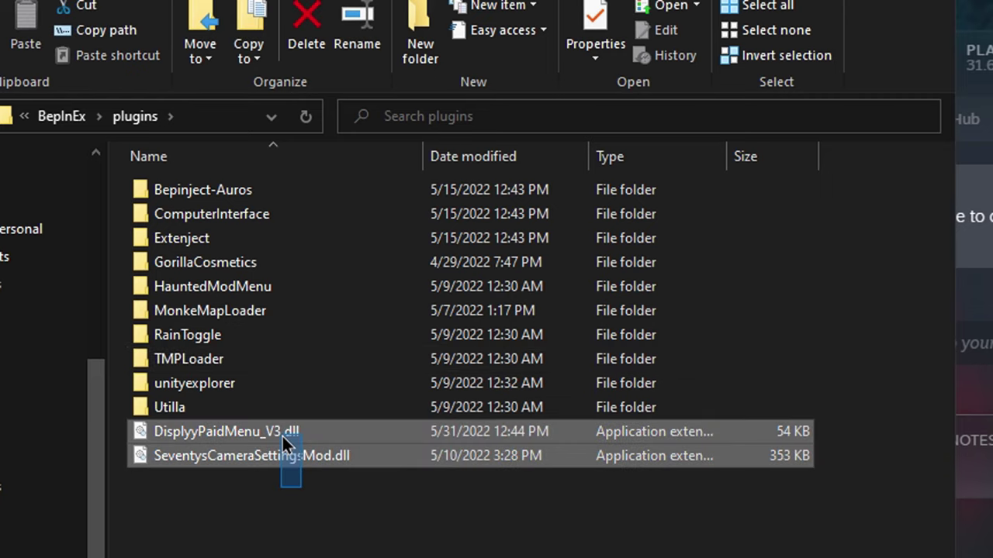
{"action": "left_click", "coordinate": [304, 525]}
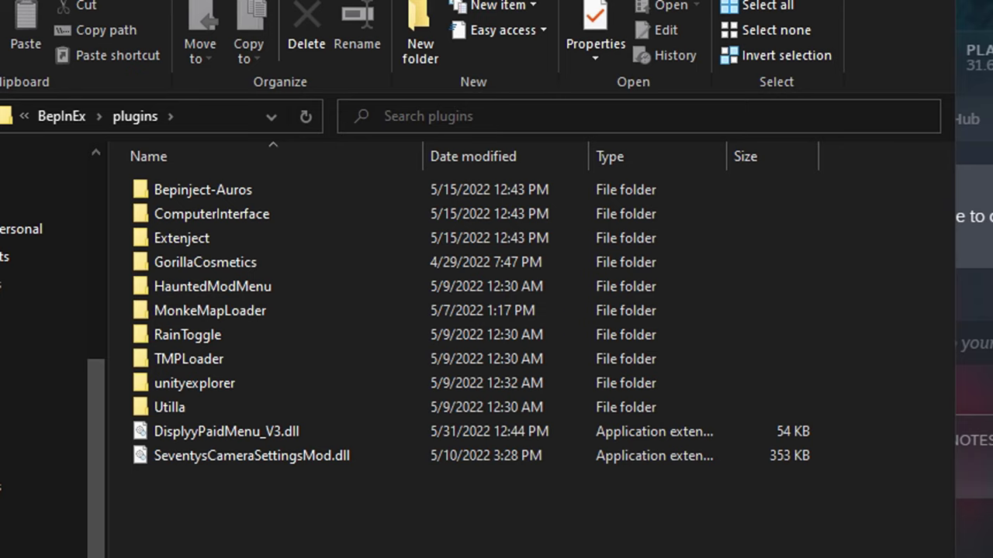
- Launch MonkeModManager again and look through its plugin list down to the Libraries section
{"action": "double_click", "coordinate": [259, 253]}
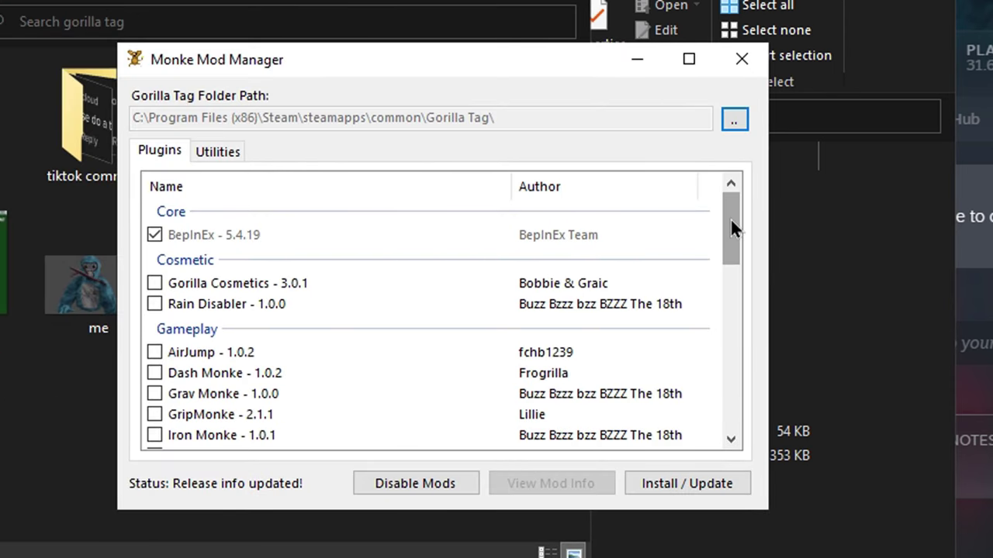
{"action": "left_click_drag", "start_coordinate": [731, 219], "coordinate": [735, 397]}
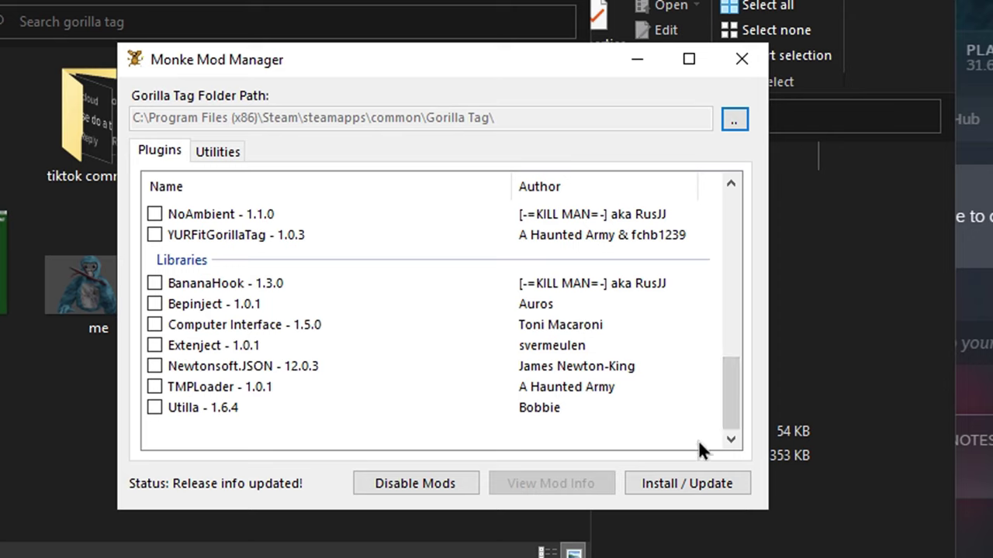